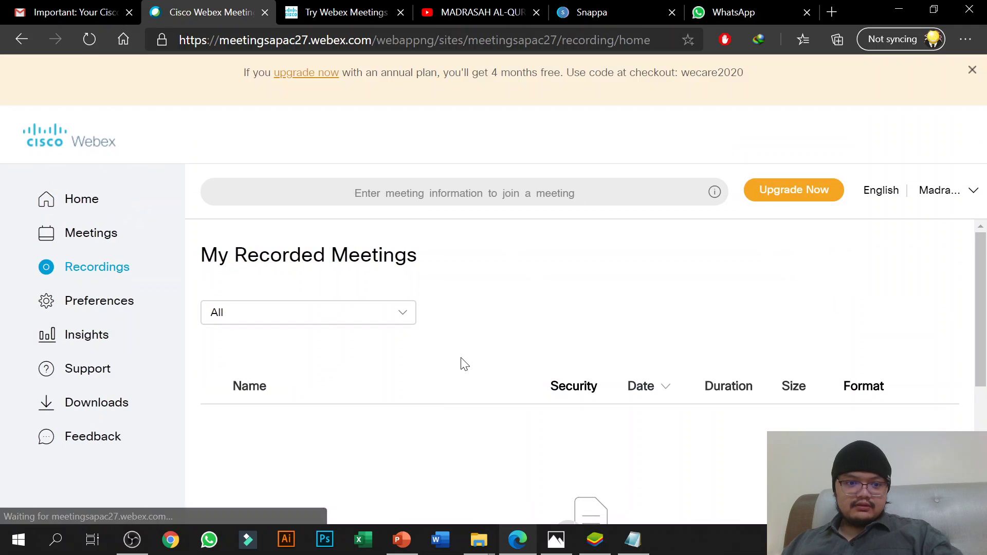
Look over the recorded meetings list, then browse the language options in the general preferences, keeping English
{"action": "scroll", "coordinate": [459, 365], "scroll_direction": "down", "scroll_amount": 2}
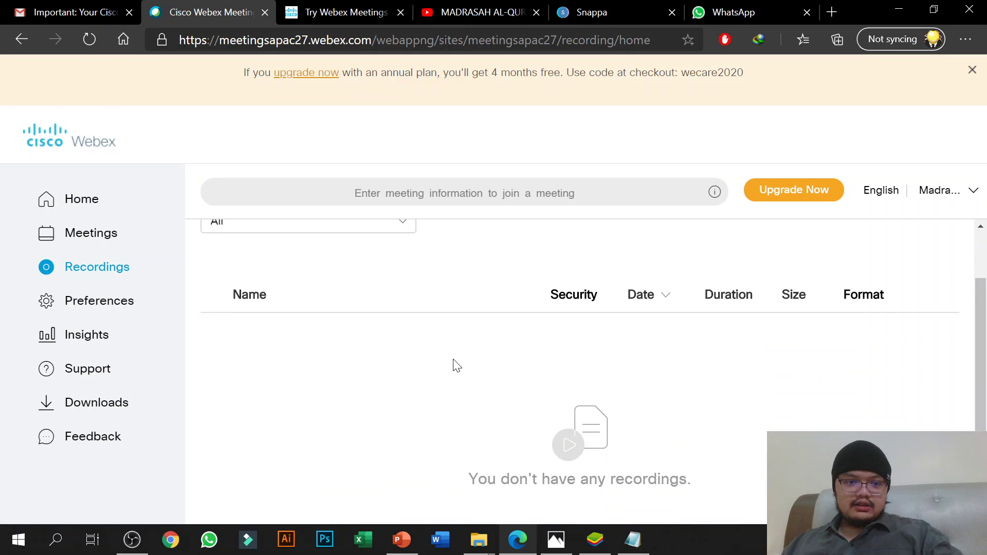
{"action": "scroll", "coordinate": [455, 365], "scroll_direction": "down", "scroll_amount": 1}
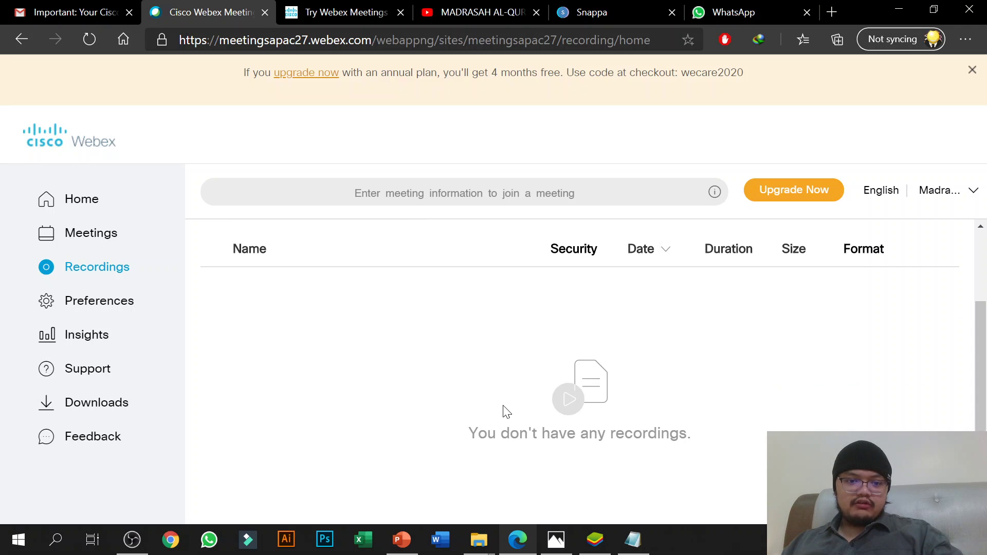
{"action": "left_click", "coordinate": [138, 305]}
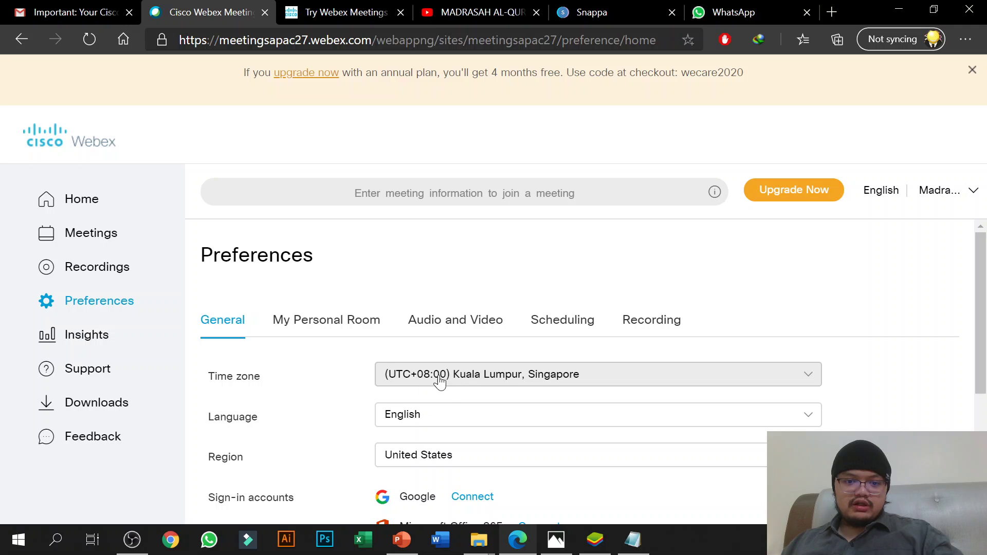
{"action": "left_click", "coordinate": [468, 421]}
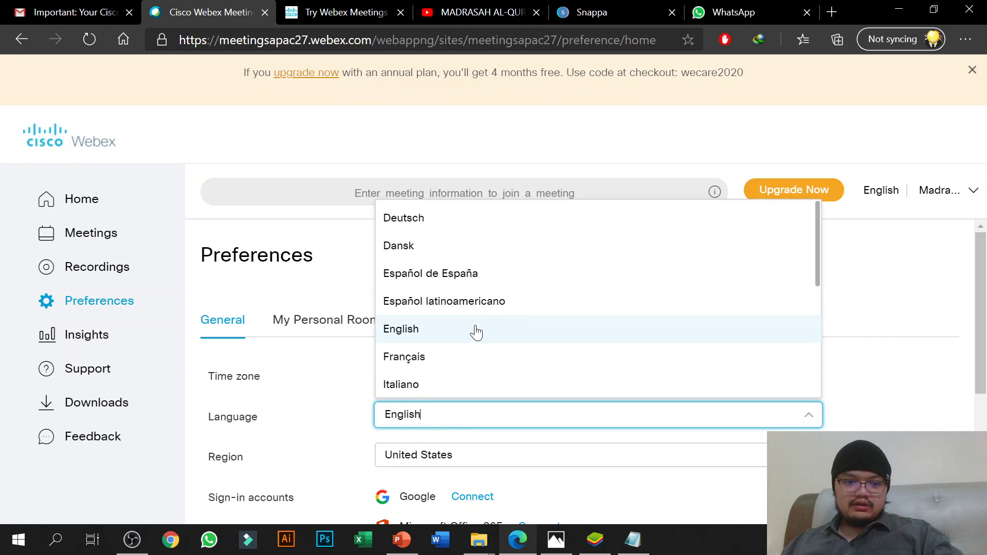
{"action": "scroll", "coordinate": [476, 337], "scroll_direction": "down", "scroll_amount": 4}
{"action": "scroll", "coordinate": [474, 344], "scroll_direction": "up", "scroll_amount": 5}
{"action": "left_click", "coordinate": [462, 336]}
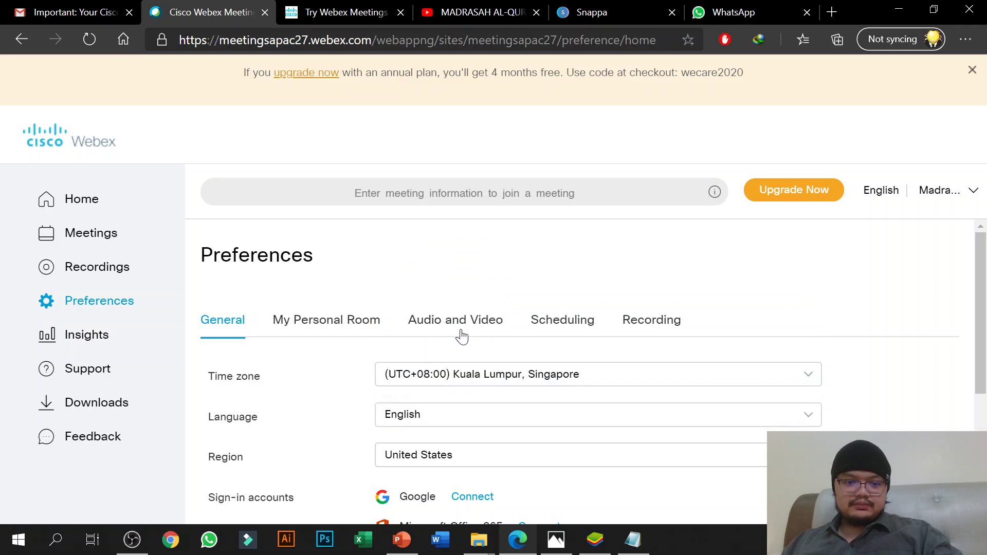
Start a meeting in the personal room from the home page, opening it in the Cisco Webex Meetings desktop app
{"action": "left_click", "coordinate": [111, 201]}
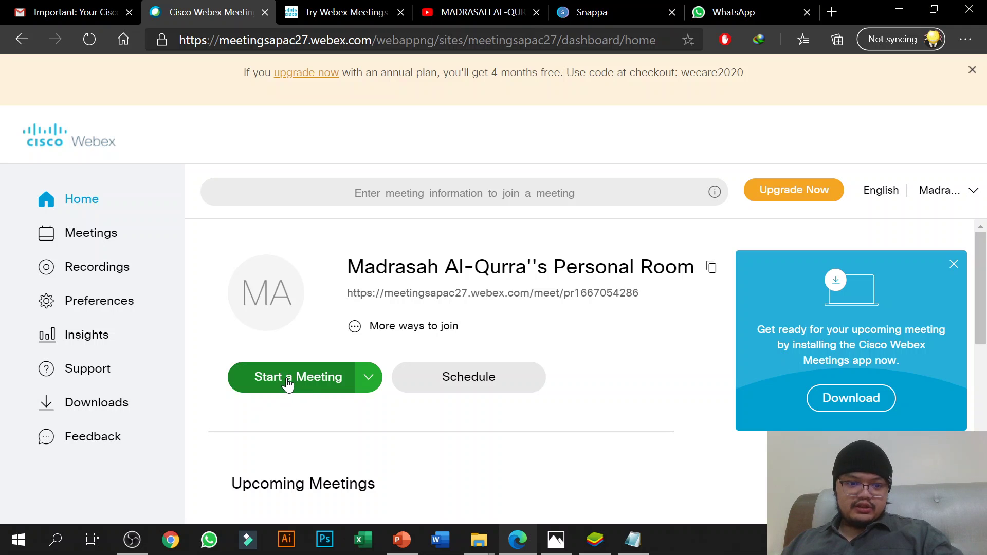
{"action": "left_click", "coordinate": [289, 381]}
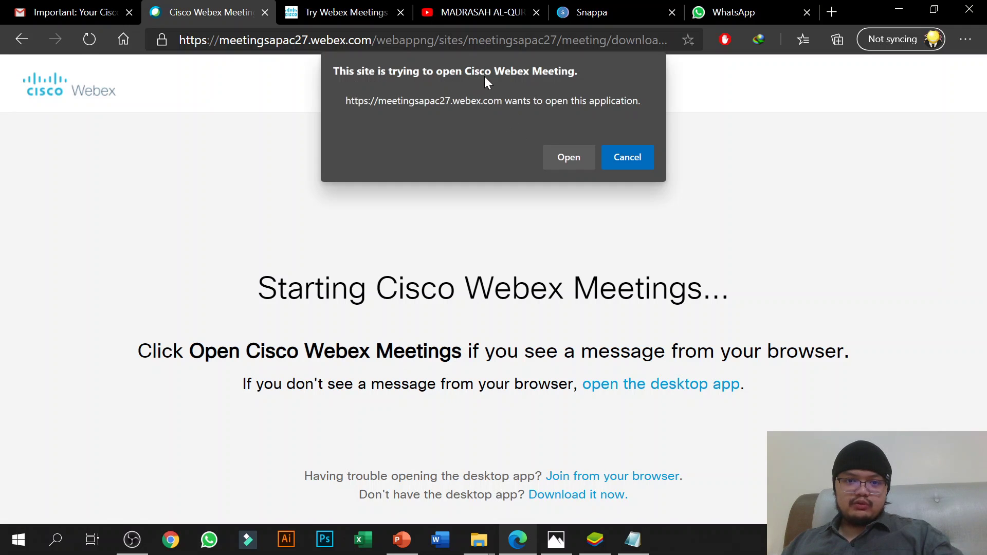
{"action": "left_click", "coordinate": [564, 159]}
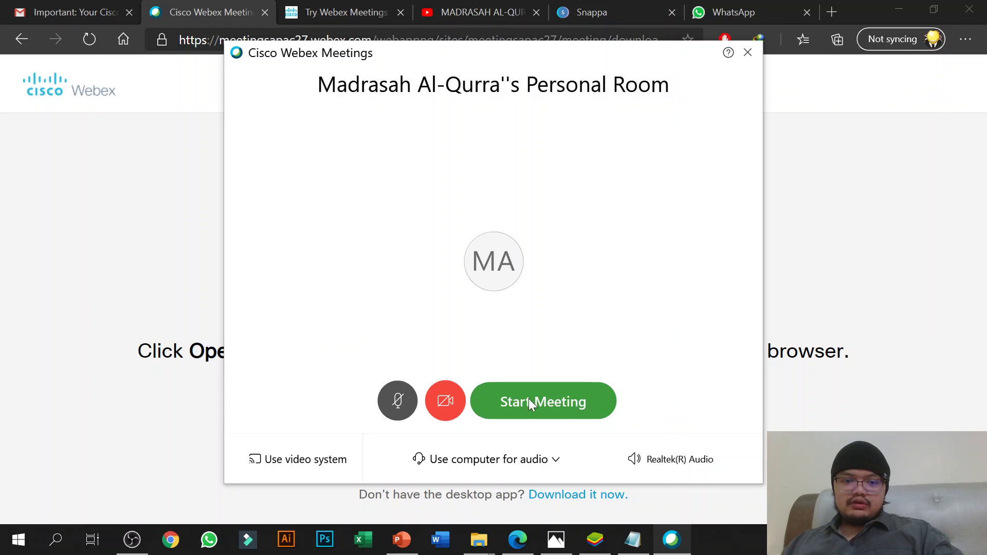
{"action": "left_click", "coordinate": [556, 404]}
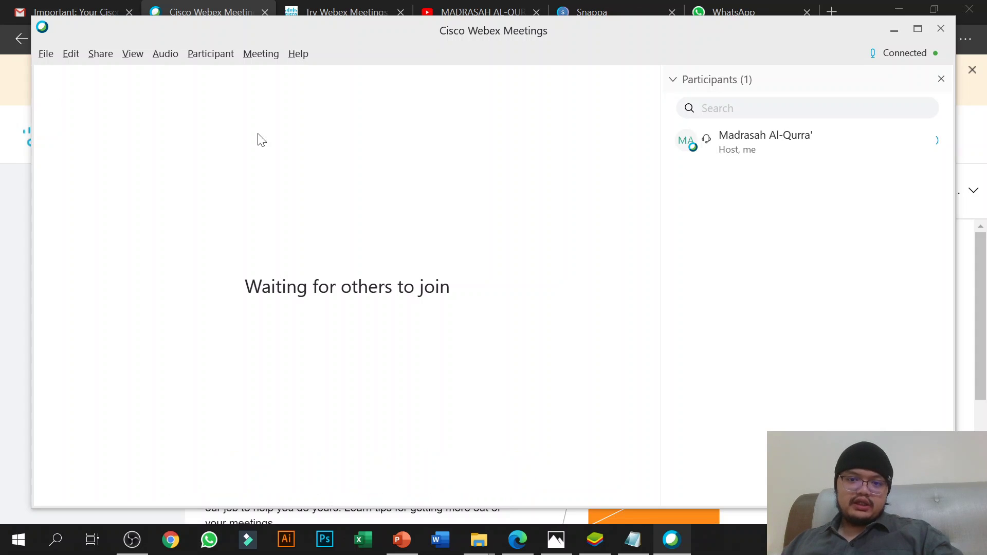
End the running personal room meeting for everyone
{"action": "mouse_move", "coordinate": [393, 212]}
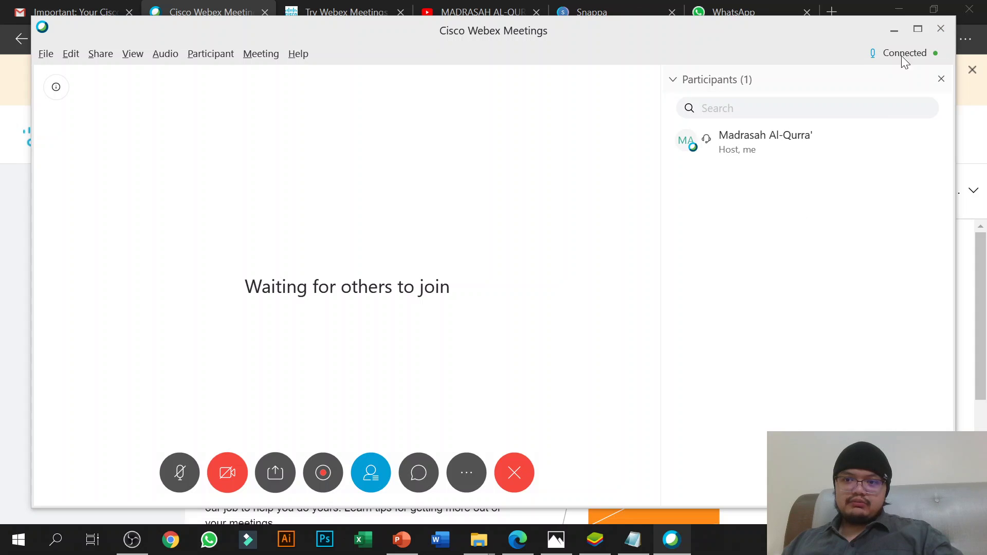
{"action": "left_click", "coordinate": [506, 482]}
{"action": "left_click", "coordinate": [425, 247]}
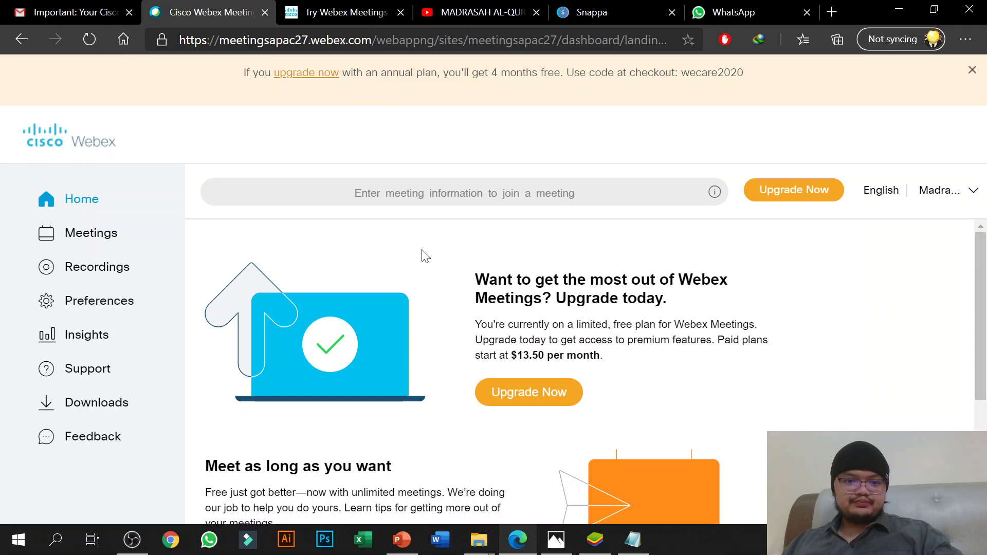
Begin scheduling a new meeting from the home page and set its topic to "Kelas Tajwid"
{"action": "left_click", "coordinate": [98, 208]}
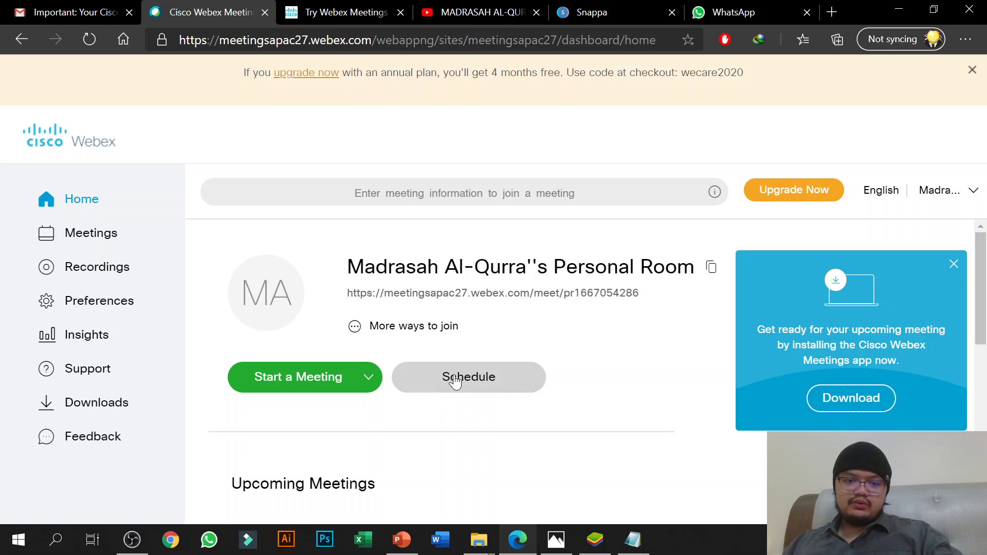
{"action": "left_click", "coordinate": [455, 383]}
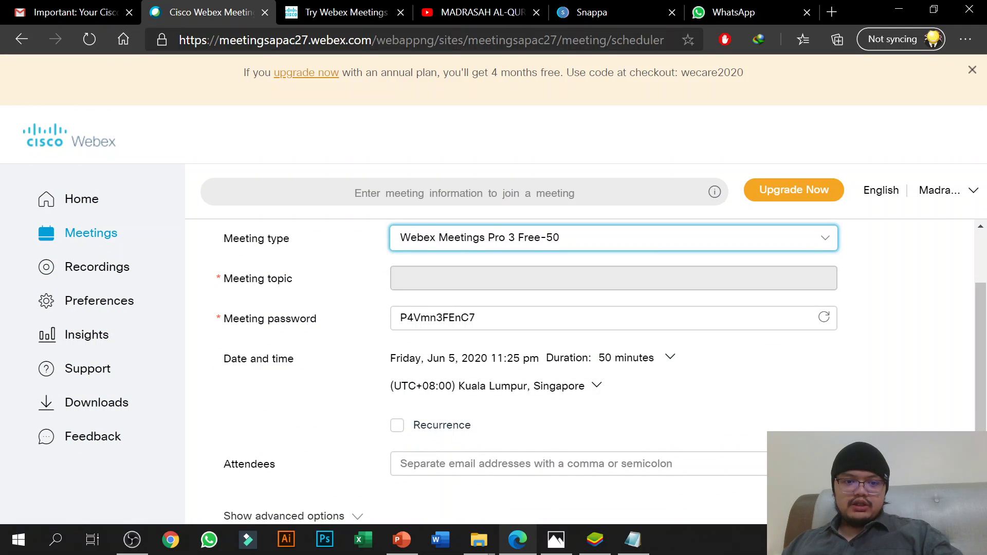
{"action": "key", "text": "Tab"}
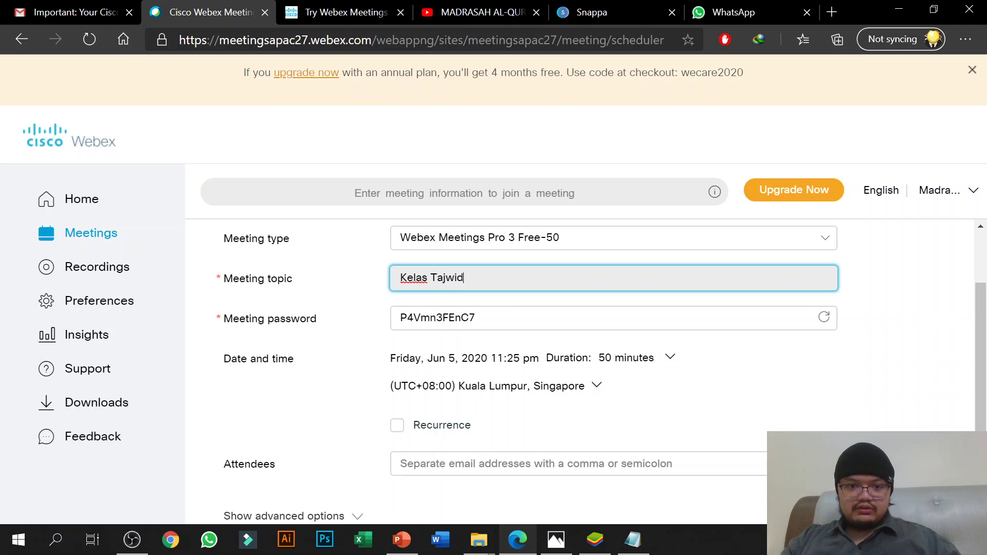
{"action": "type", "text": "Kelas Tajwid"}
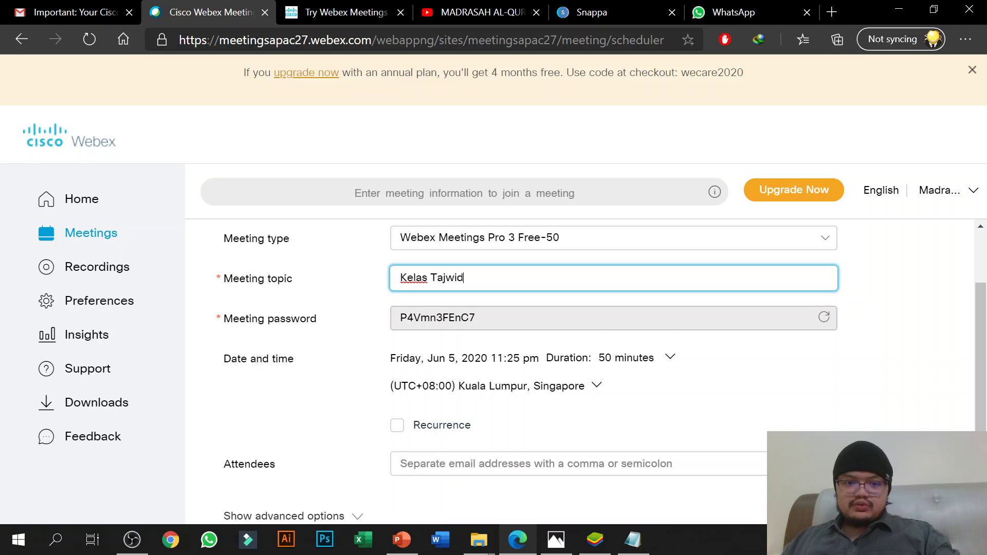
Regenerate the random meeting password several times and set the meeting date to Saturday, June 6, 2020
{"action": "left_click", "coordinate": [825, 318]}
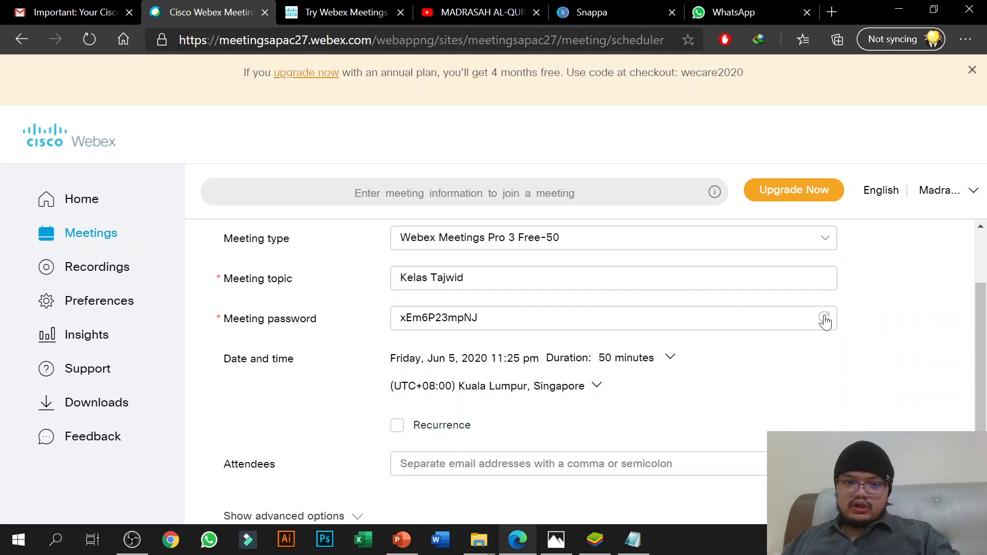
{"action": "left_click", "coordinate": [825, 320]}
{"action": "left_click", "coordinate": [825, 320]}
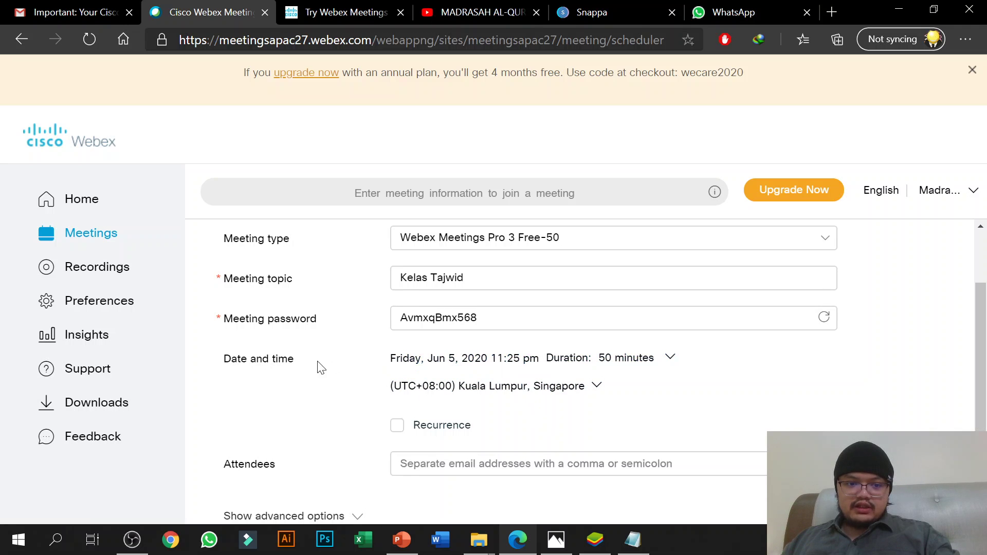
{"action": "left_click", "coordinate": [477, 360]}
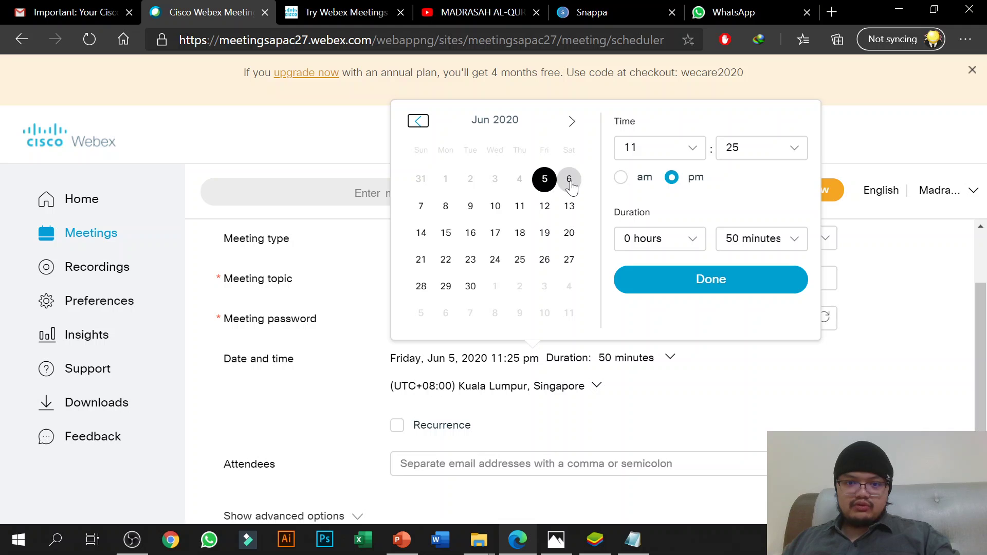
{"action": "left_click", "coordinate": [570, 180]}
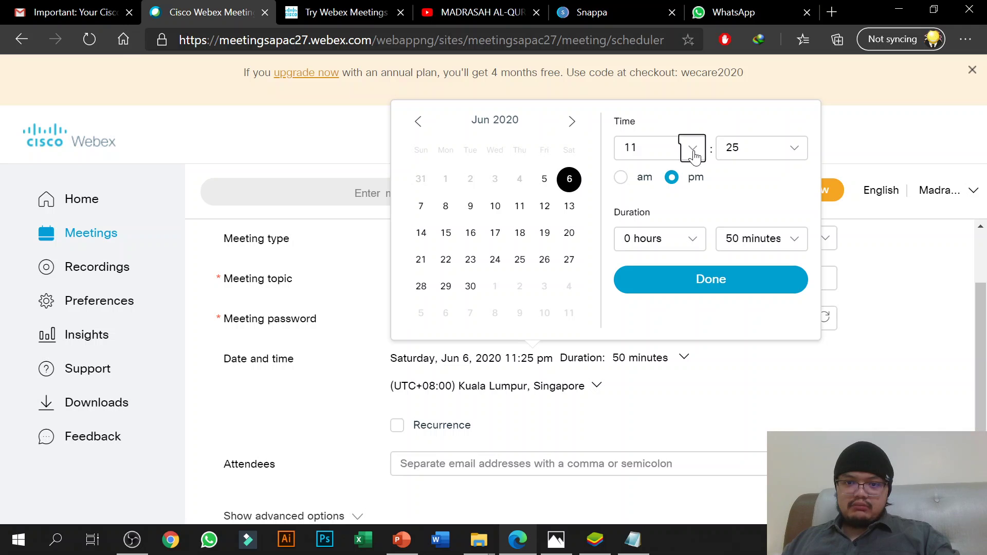
{"action": "left_click", "coordinate": [694, 152]}
{"action": "scroll", "coordinate": [672, 206], "scroll_direction": "up", "scroll_amount": 1}
{"action": "scroll", "coordinate": [671, 205], "scroll_direction": "up", "scroll_amount": 2}
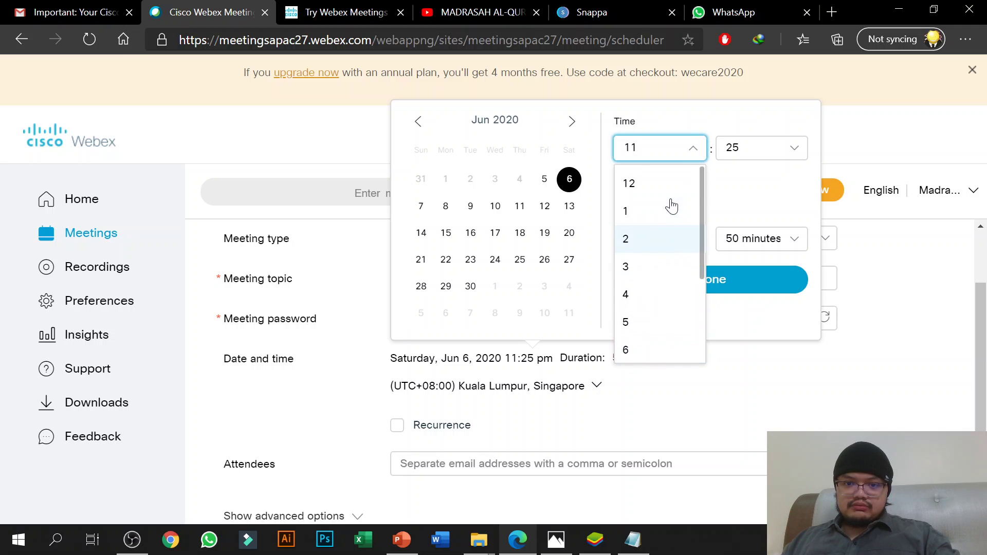
{"action": "scroll", "coordinate": [672, 205], "scroll_direction": "down", "scroll_amount": 3}
{"action": "scroll", "coordinate": [646, 262], "scroll_direction": "up", "scroll_amount": 3}
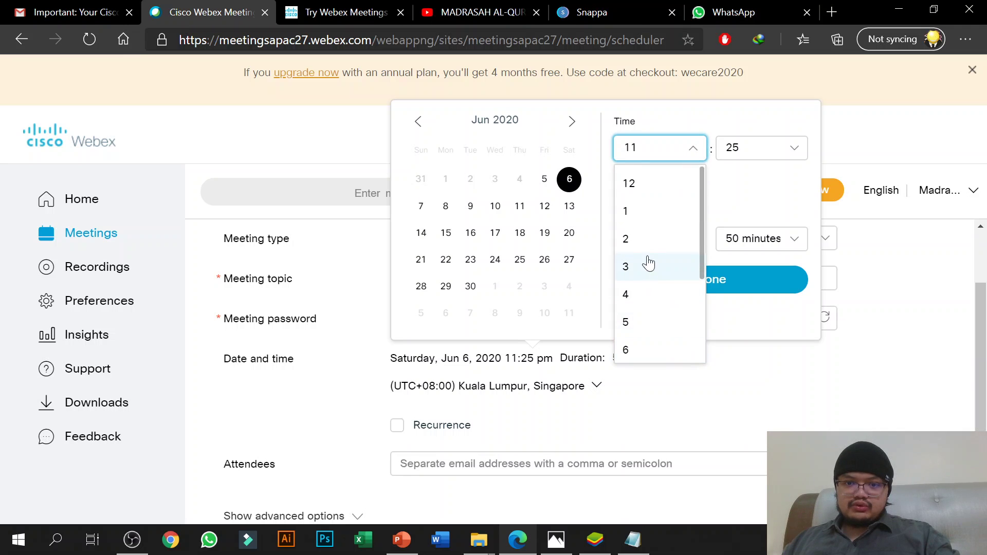
{"action": "left_click", "coordinate": [662, 213]}
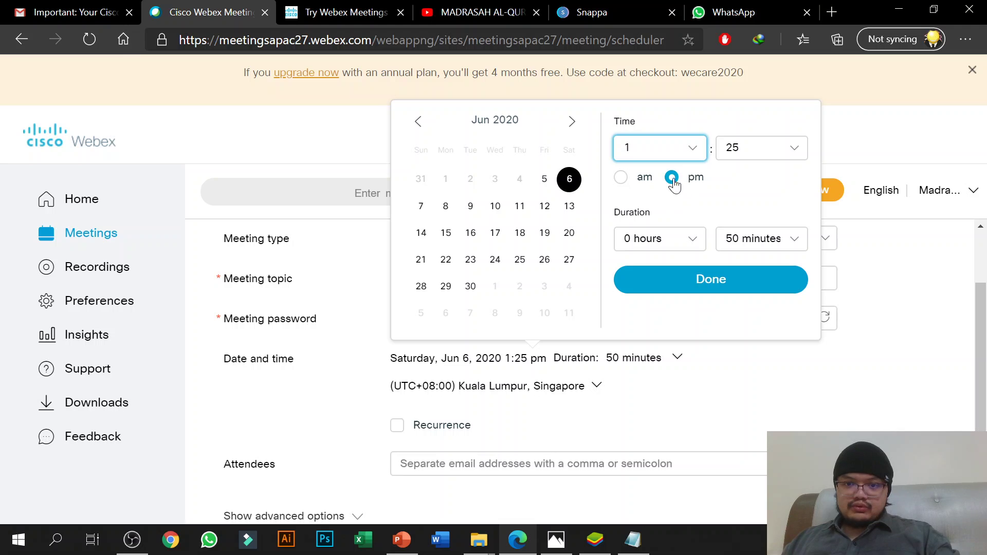
Set the meeting's start time to 11:00 am
{"action": "left_click", "coordinate": [693, 150]}
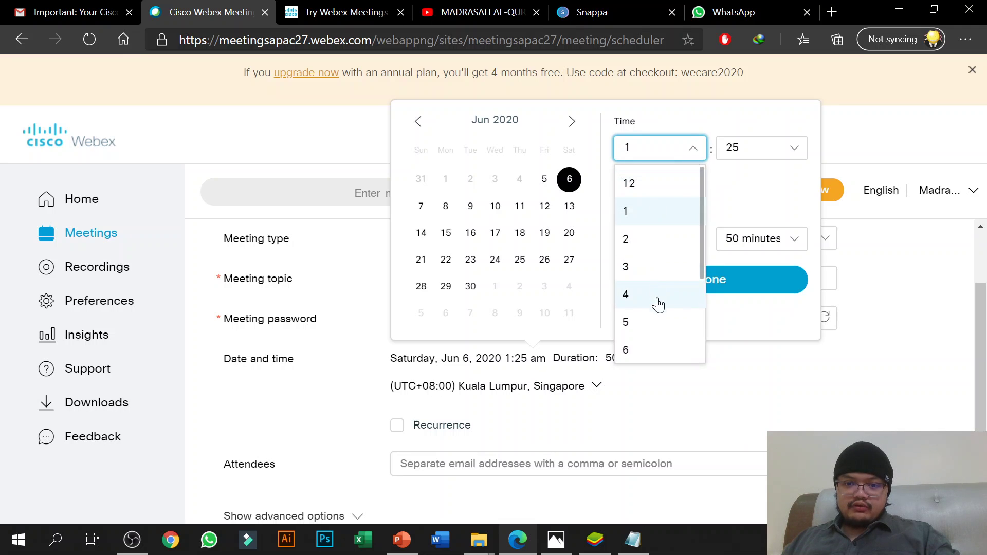
{"action": "scroll", "coordinate": [659, 334], "scroll_direction": "down", "scroll_amount": 3}
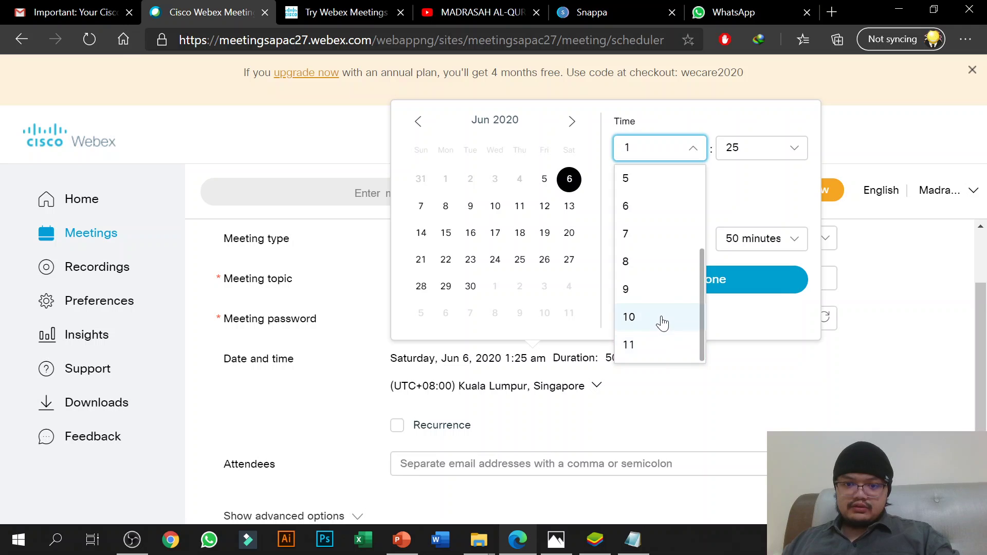
{"action": "left_click", "coordinate": [663, 345]}
{"action": "left_click", "coordinate": [756, 148]}
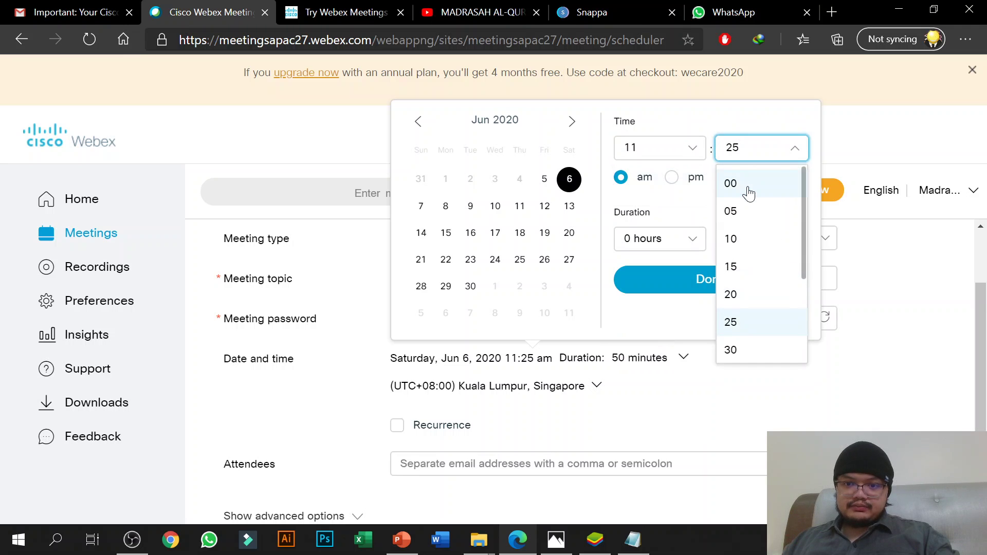
{"action": "left_click", "coordinate": [747, 184]}
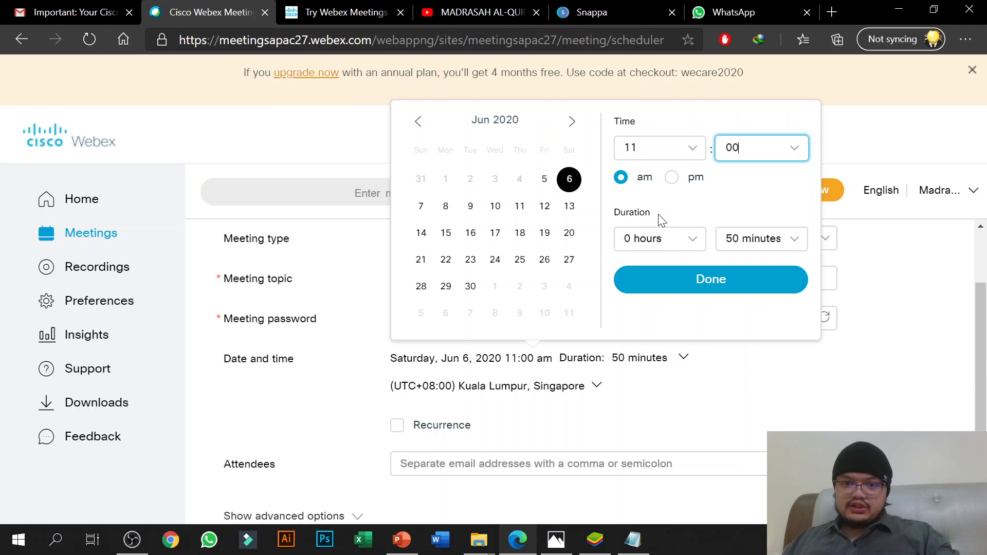
Set the meeting's duration to 40 minutes and confirm the date and time settings
{"action": "left_click", "coordinate": [772, 238]}
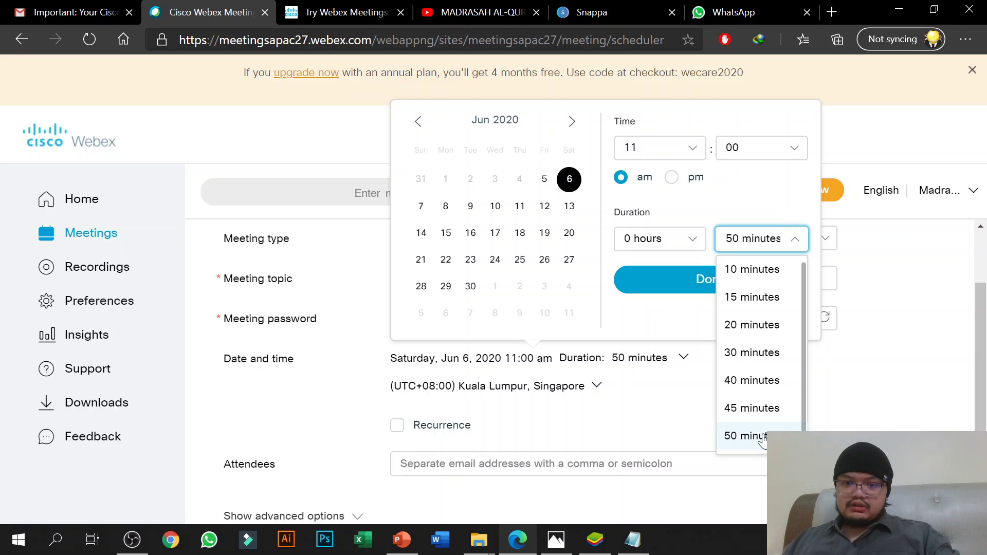
{"action": "left_click", "coordinate": [763, 440]}
{"action": "left_click", "coordinate": [745, 251]}
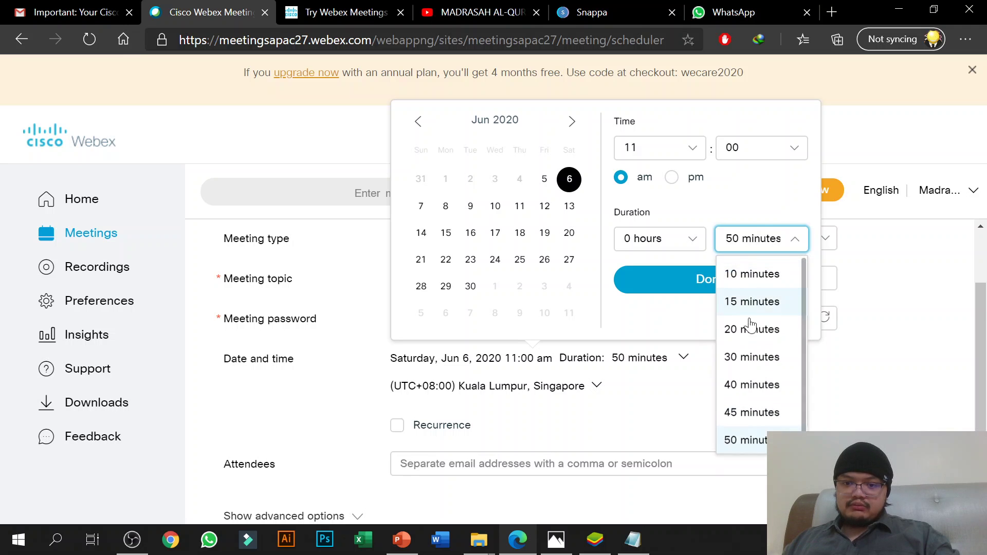
{"action": "left_click", "coordinate": [748, 387]}
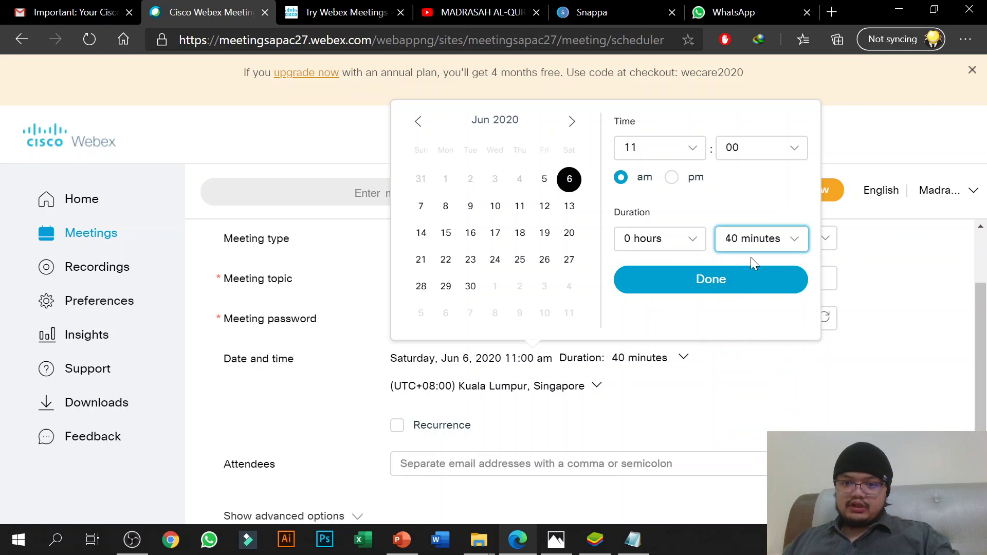
{"action": "left_click", "coordinate": [746, 287]}
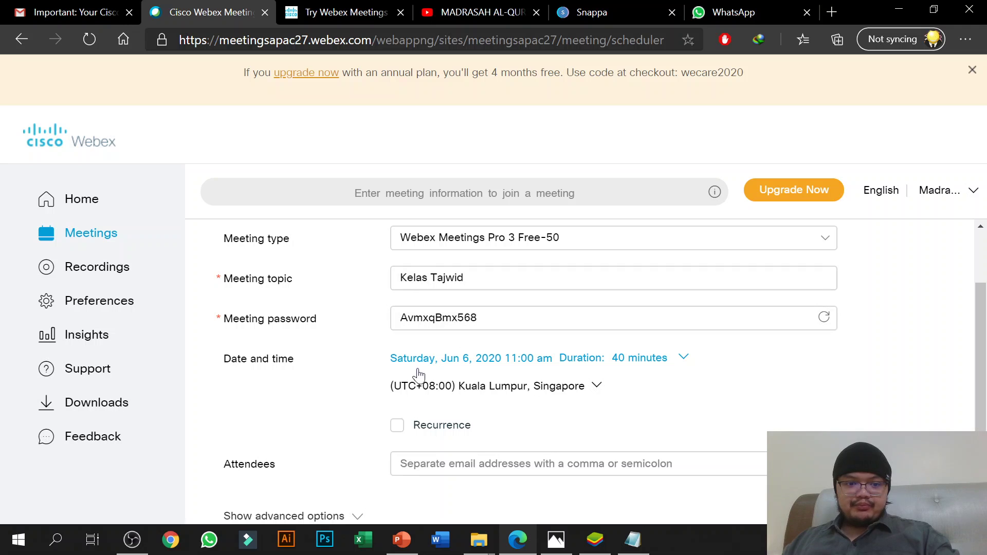
Schedule the Kelas Tajwid meeting without adding attendees and look over its information page
{"action": "scroll", "coordinate": [406, 404], "scroll_direction": "down", "scroll_amount": 2}
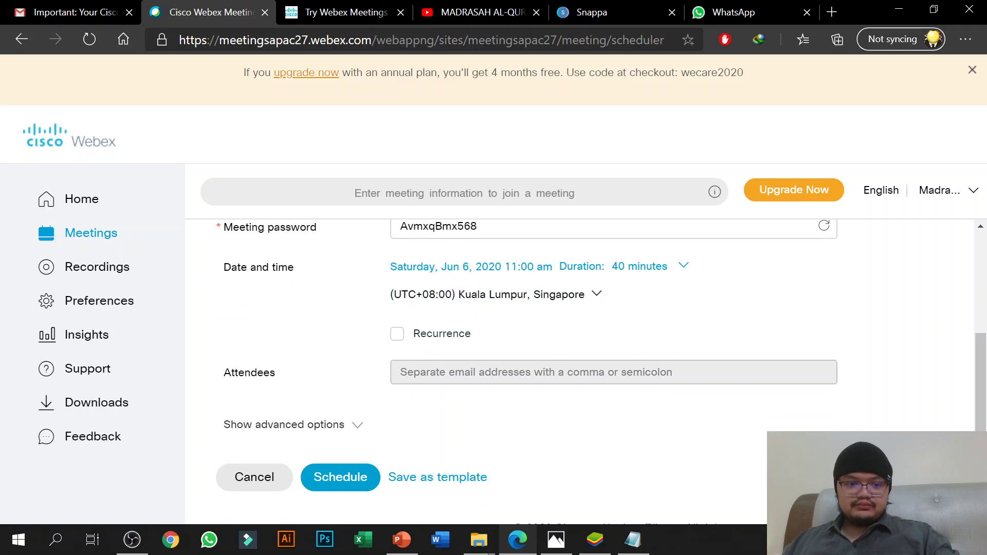
{"action": "scroll", "coordinate": [417, 400], "scroll_direction": "down", "scroll_amount": 1}
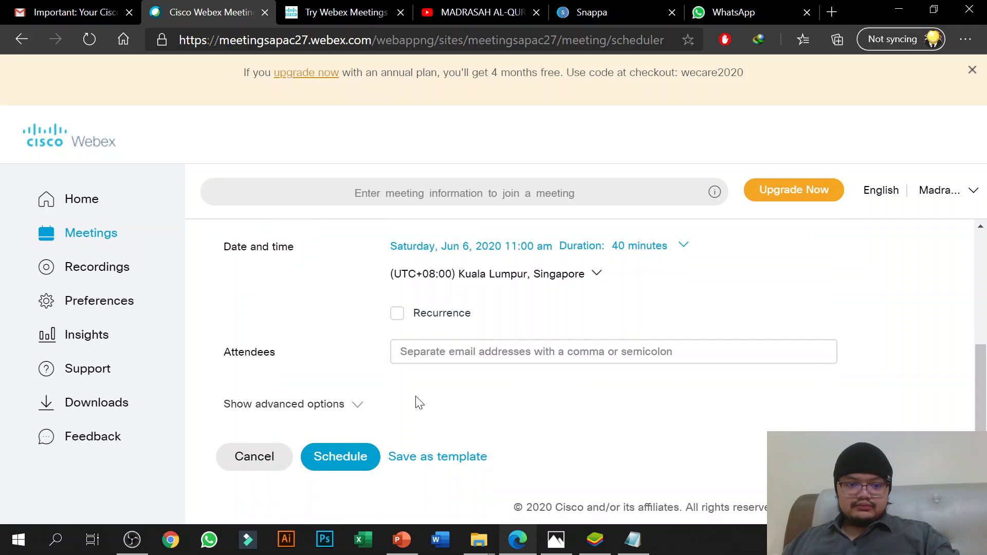
{"action": "left_click", "coordinate": [353, 466]}
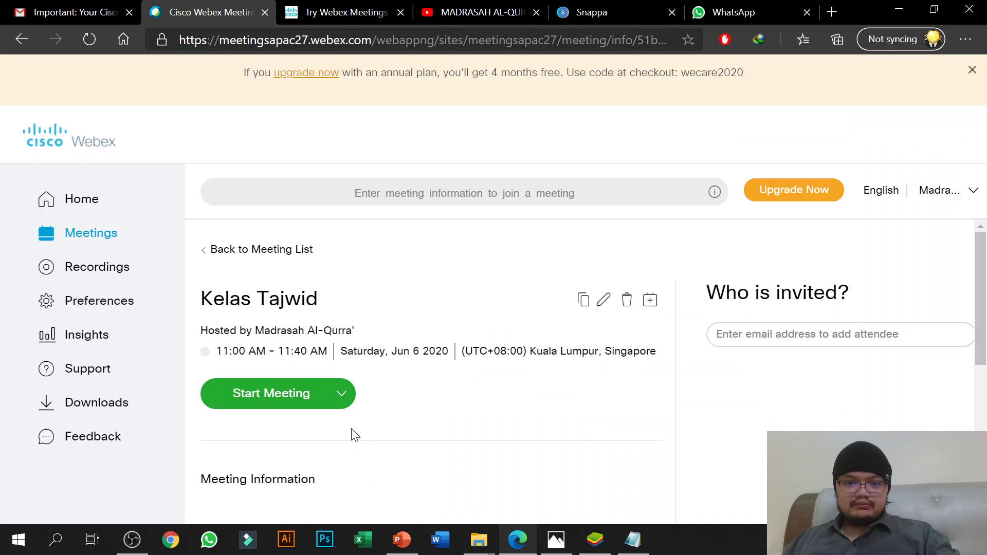
{"action": "scroll", "coordinate": [516, 392], "scroll_direction": "down", "scroll_amount": 1}
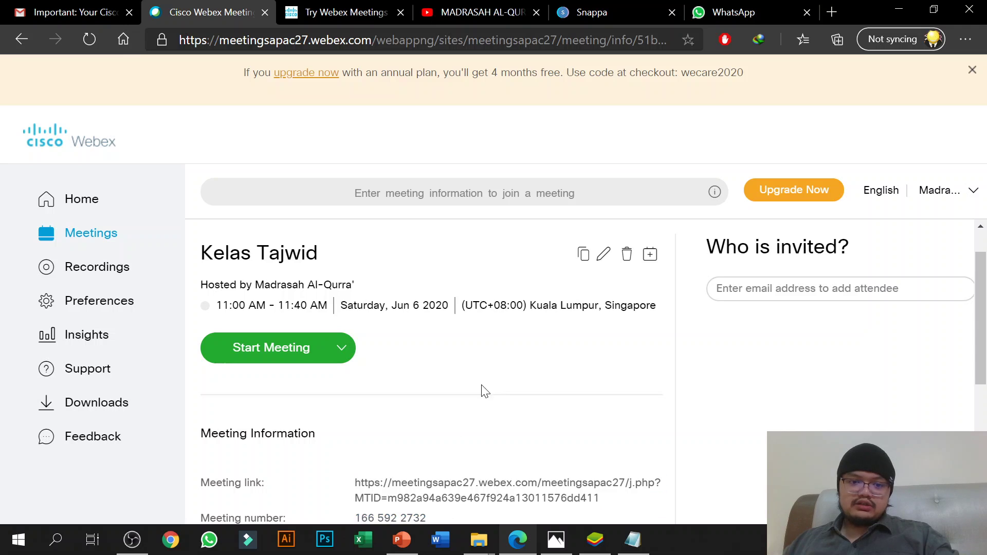
{"action": "scroll", "coordinate": [471, 401], "scroll_direction": "up", "scroll_amount": 1}
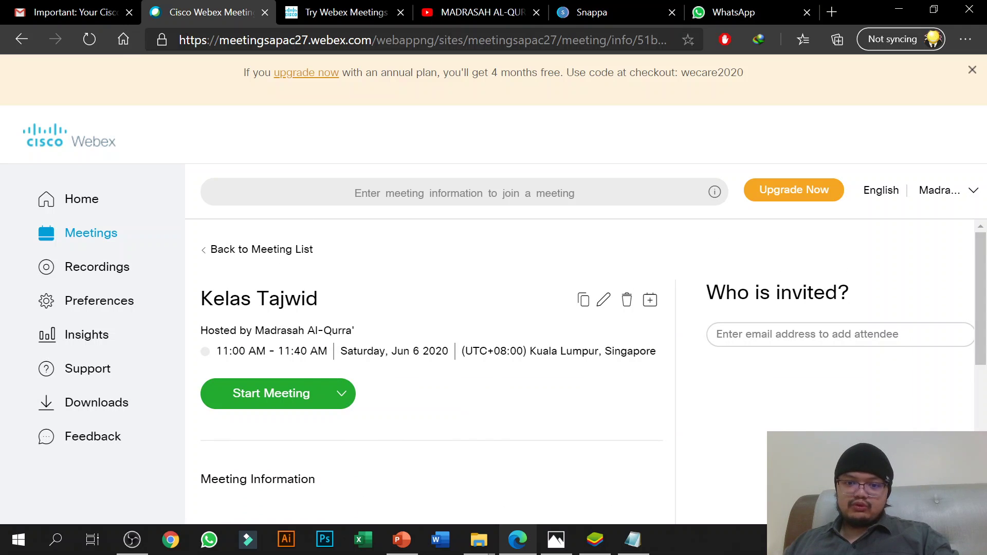
Copy the Kelas Tajwid meeting information, including the meeting password, and send it in WhatsApp to the contact whose latest message is a photo
{"action": "left_click", "coordinate": [584, 308]}
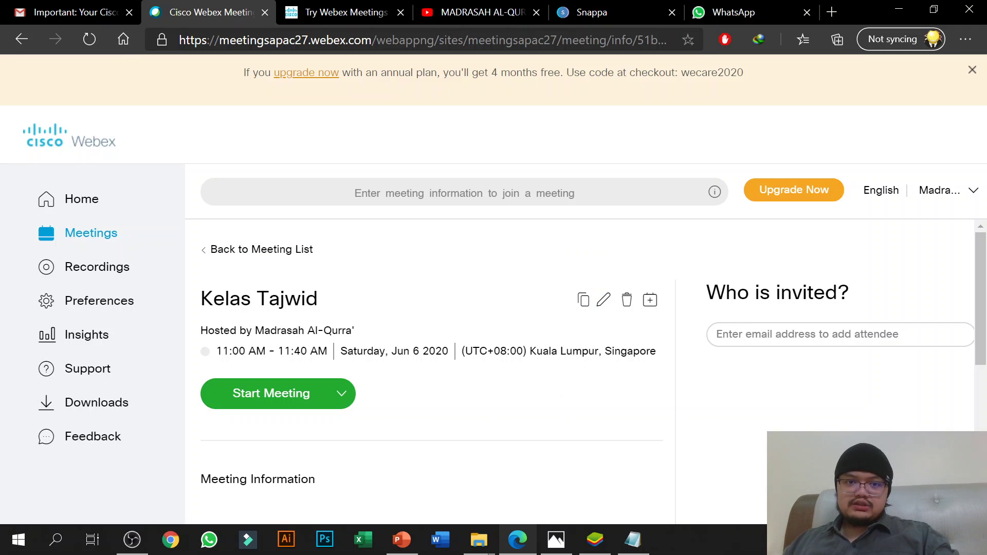
{"action": "left_click", "coordinate": [758, 15]}
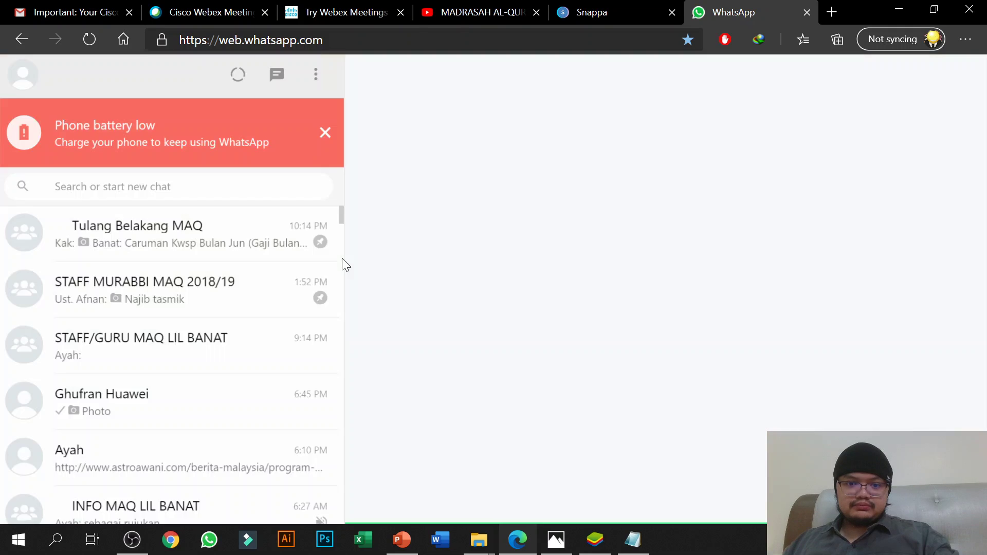
{"action": "left_click", "coordinate": [216, 394]}
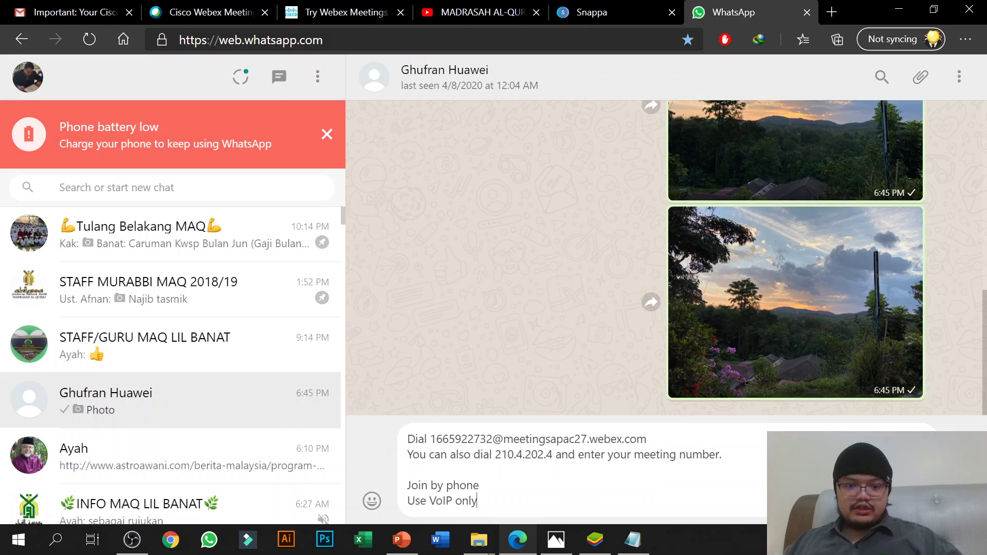
{"action": "key", "text": "ctrl+v"}
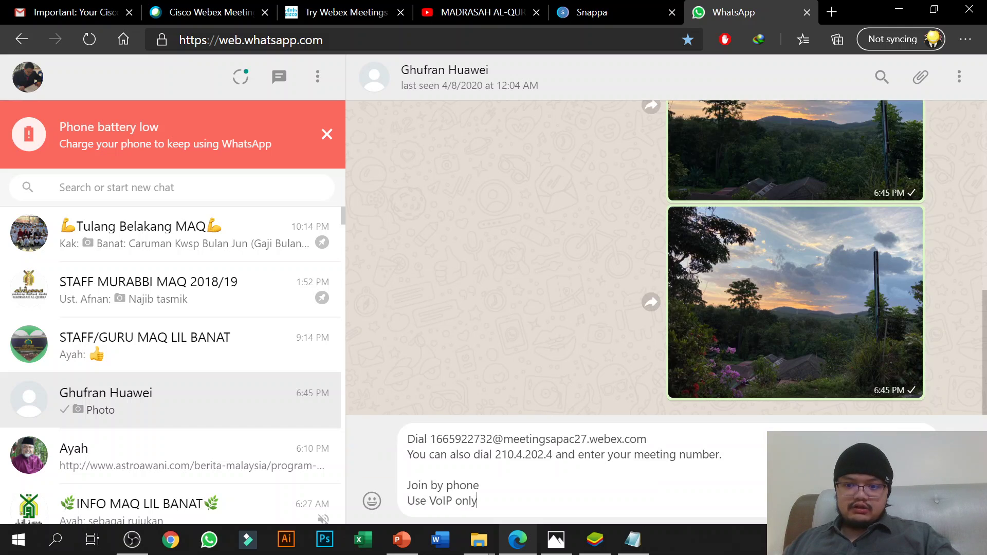
{"action": "key", "text": "Return"}
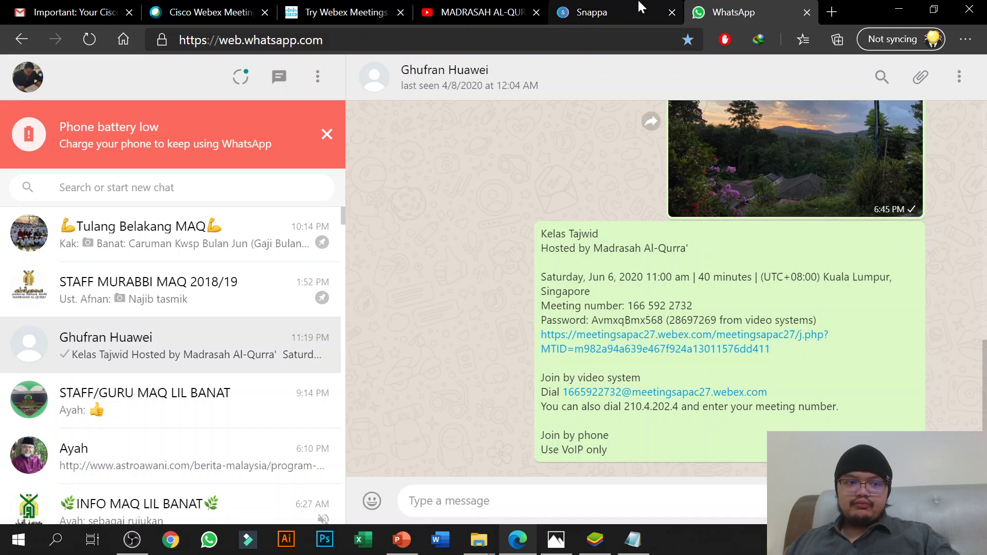
Return to the Webex site, open the Kelas Tajwid meeting for editing, look over its settings and save it
{"action": "left_click", "coordinate": [215, 8]}
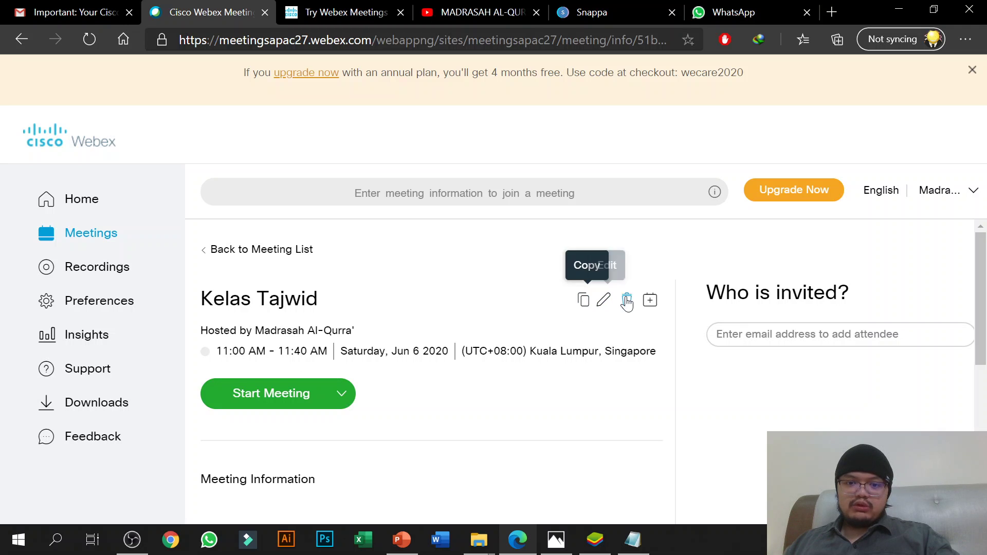
{"action": "left_click", "coordinate": [604, 301]}
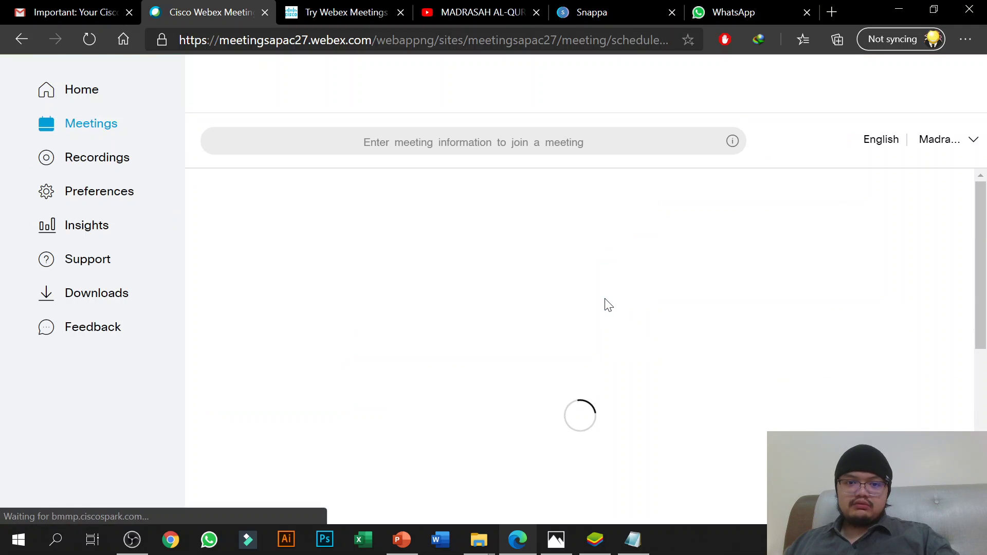
{"action": "scroll", "coordinate": [386, 420], "scroll_direction": "down", "scroll_amount": 2}
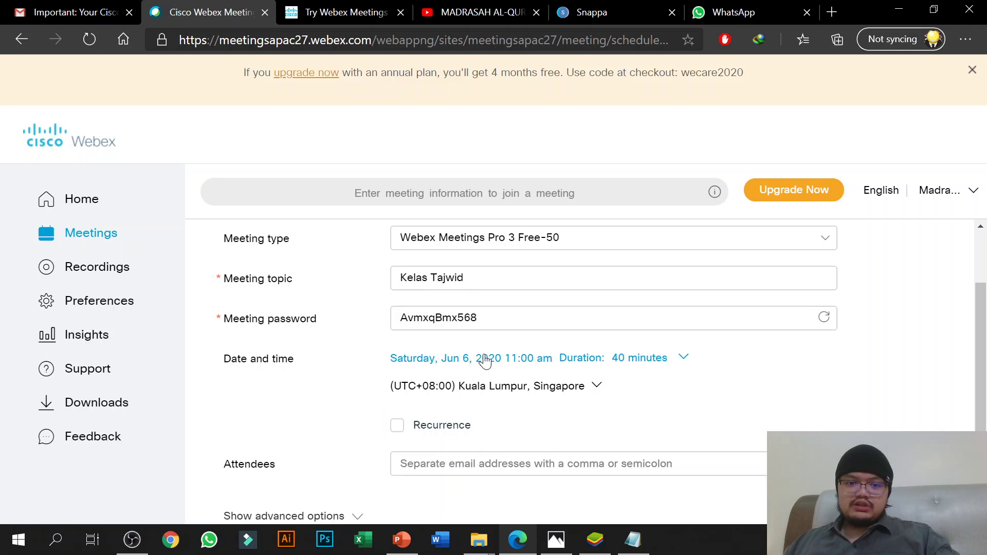
{"action": "scroll", "coordinate": [474, 370], "scroll_direction": "up", "scroll_amount": 2}
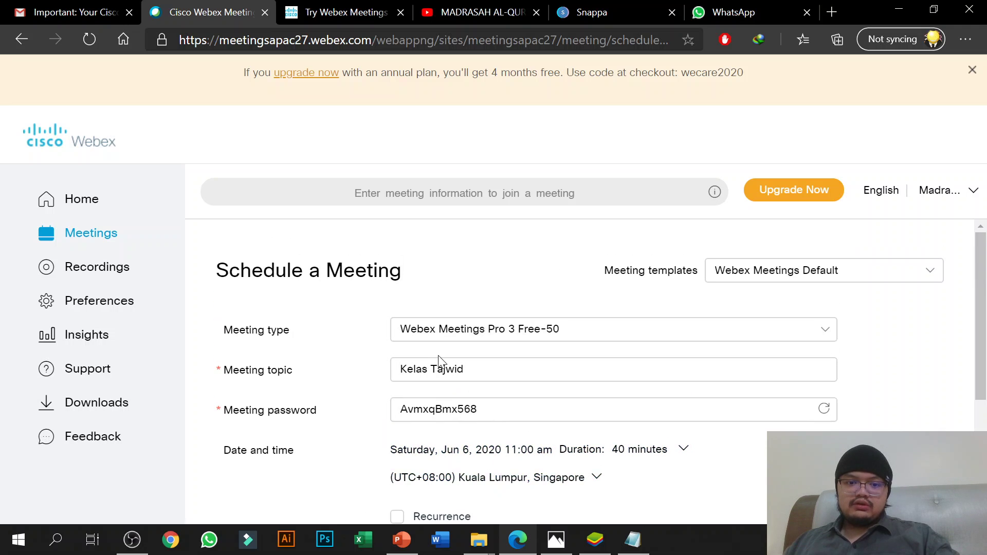
{"action": "scroll", "coordinate": [505, 386], "scroll_direction": "down", "scroll_amount": 2}
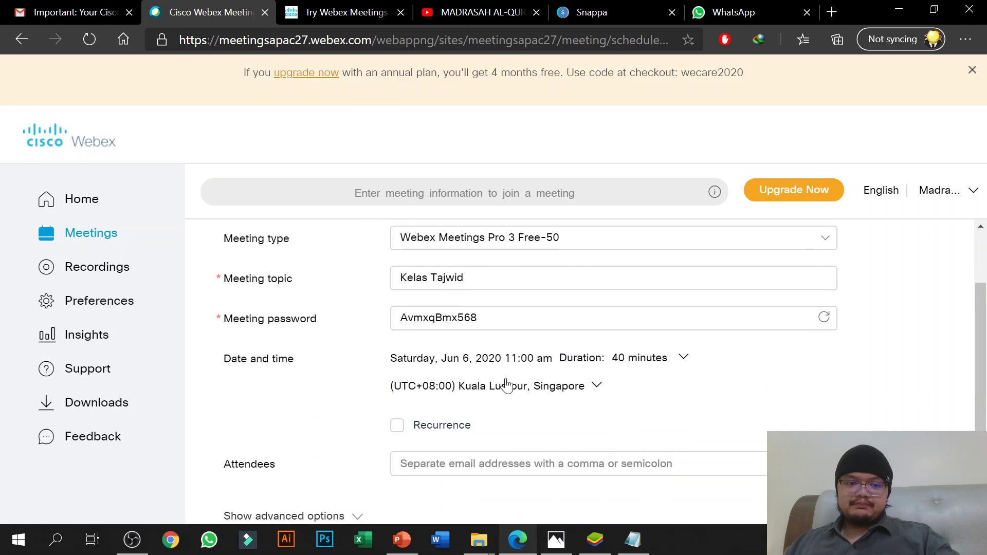
{"action": "scroll", "coordinate": [414, 313], "scroll_direction": "up", "scroll_amount": 2}
{"action": "scroll", "coordinate": [298, 293], "scroll_direction": "down", "scroll_amount": 4}
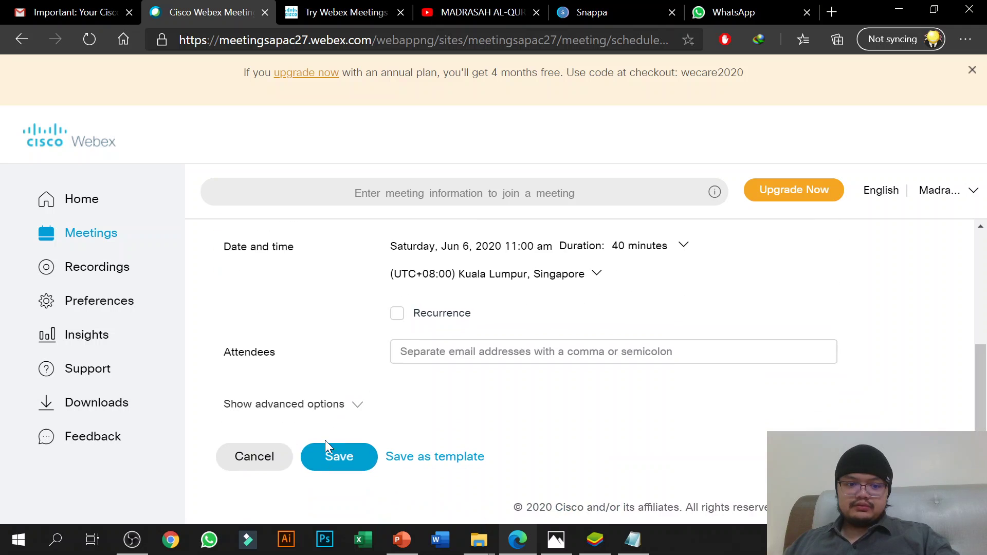
{"action": "left_click", "coordinate": [339, 462]}
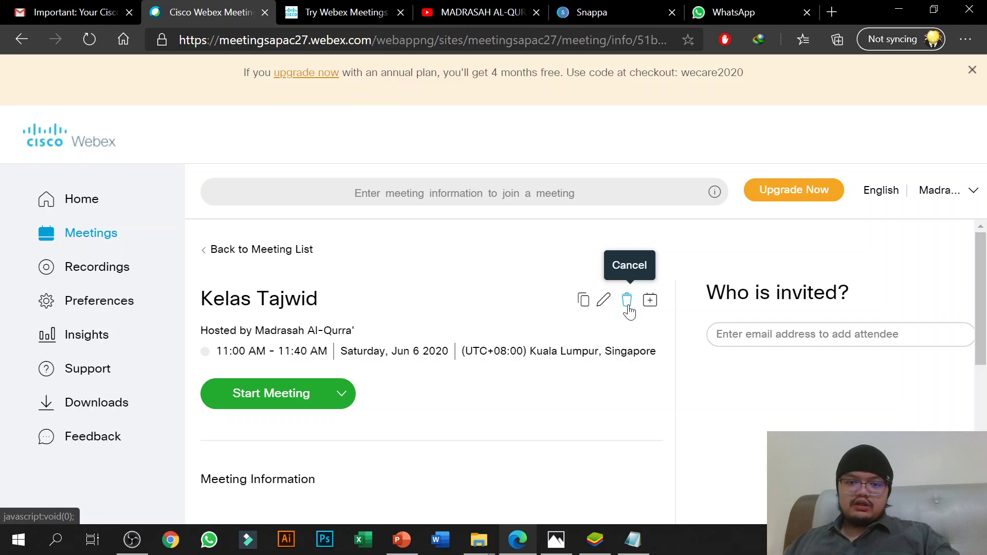
Cancel the scheduled Kelas Tajwid meeting and confirm the cancellation
{"action": "left_click", "coordinate": [628, 309]}
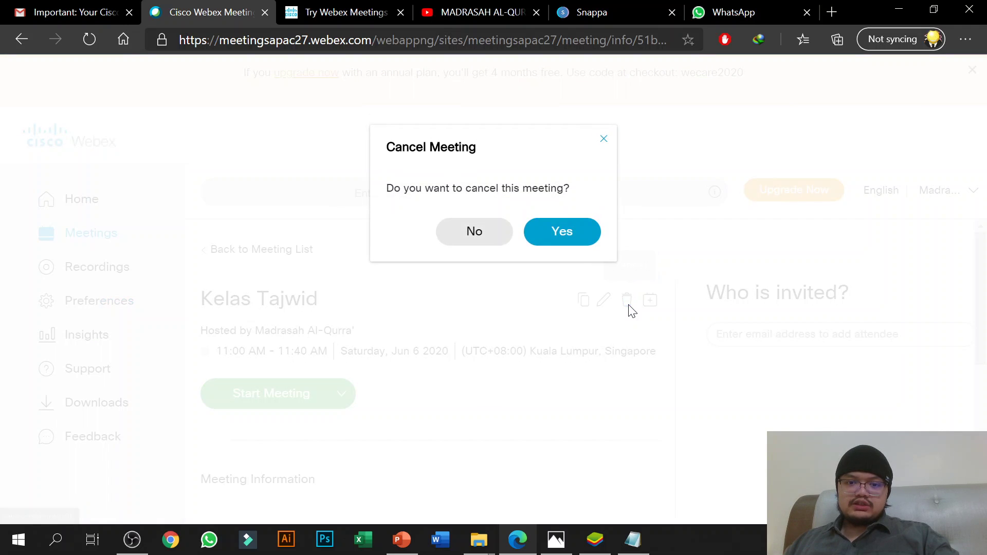
{"action": "left_click", "coordinate": [589, 242]}
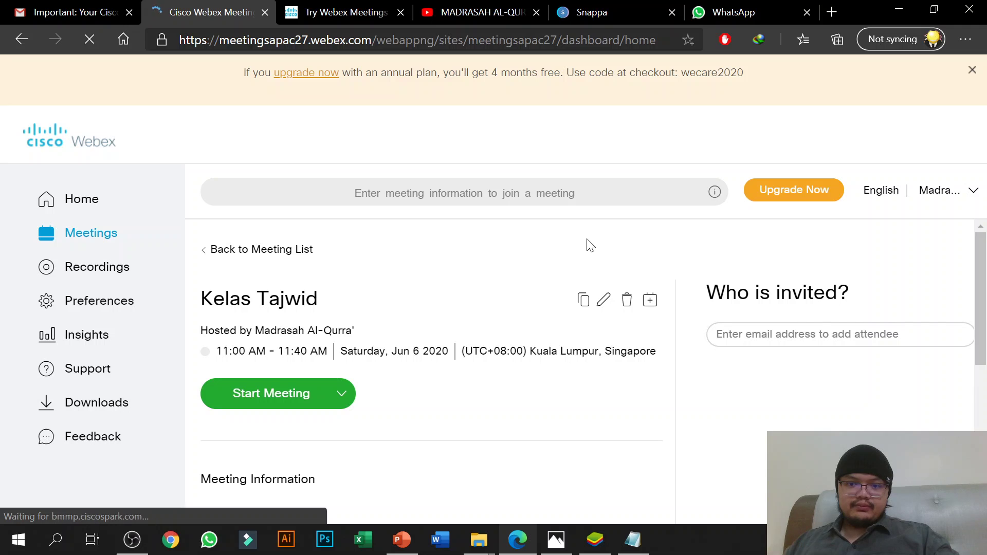